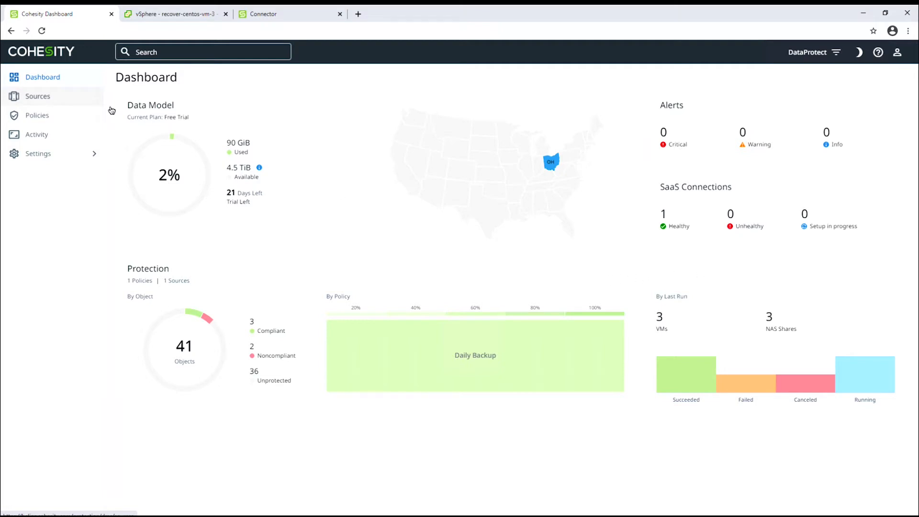
Step: Begin registering a NAS source using the existing SaaS Connection 1 in region us-east-2
click(80, 101)
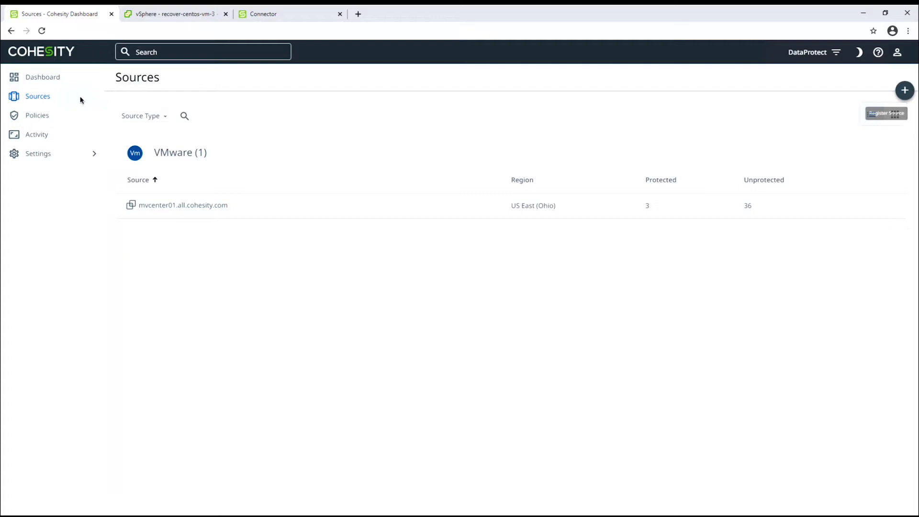
click(905, 92)
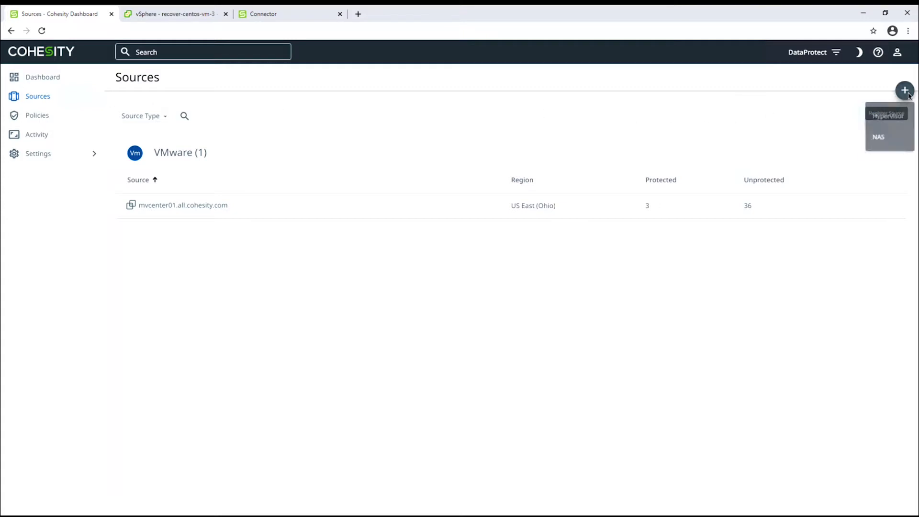
click(879, 141)
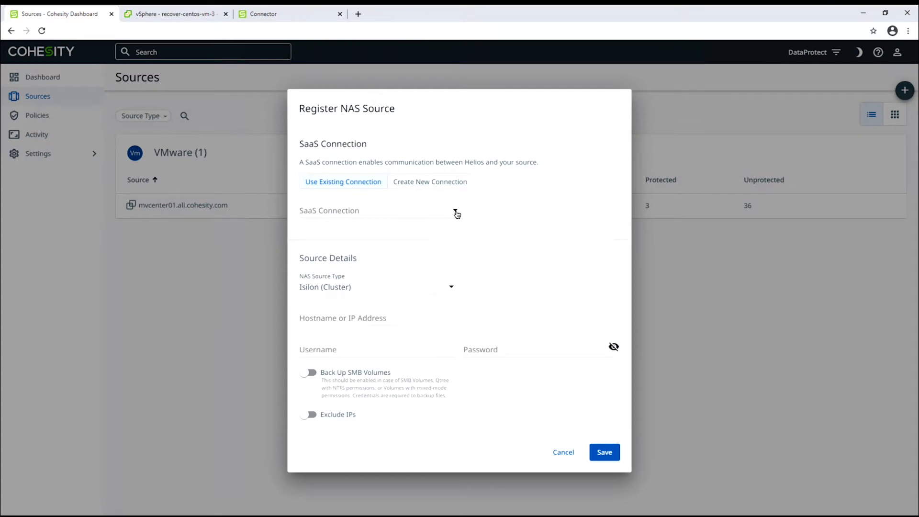
click(455, 212)
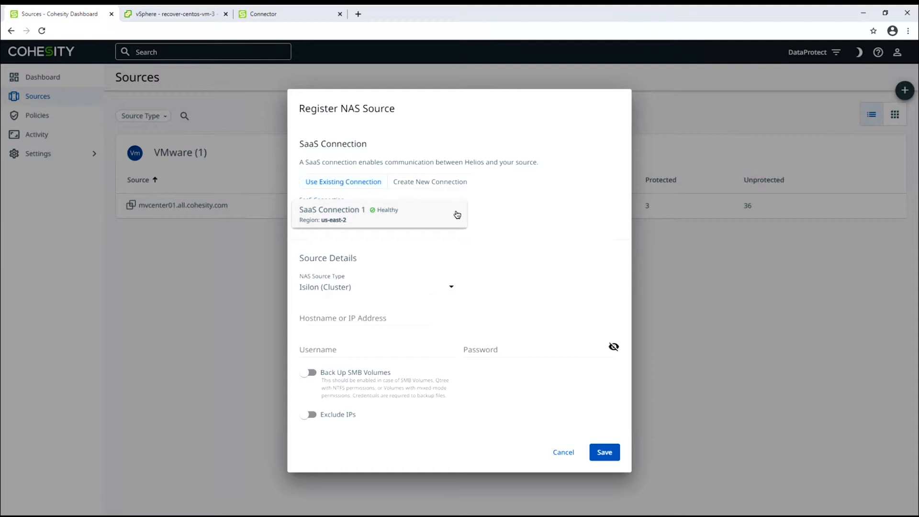
click(426, 218)
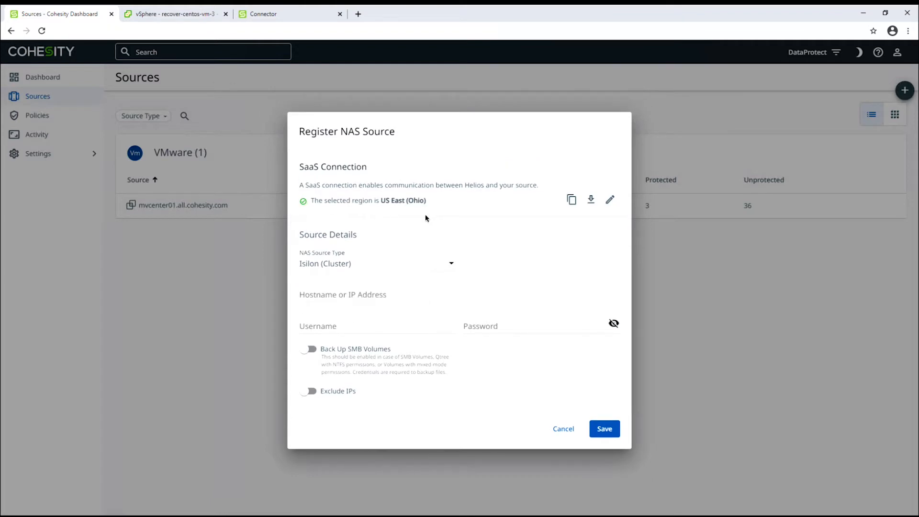
Step: Register the source as a Mount Point with path nfsserver.all.cohesity.com:/nfsshare and description "Corporate NFS share"
click(450, 266)
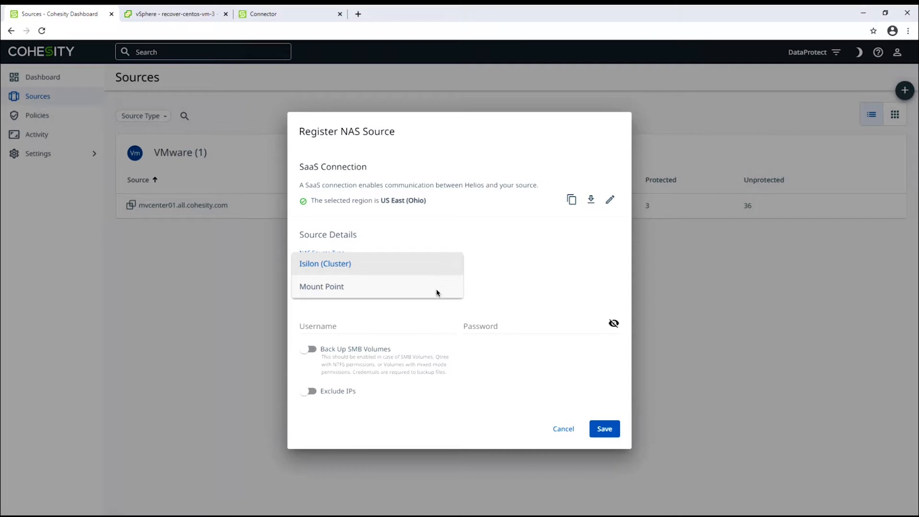
click(349, 287)
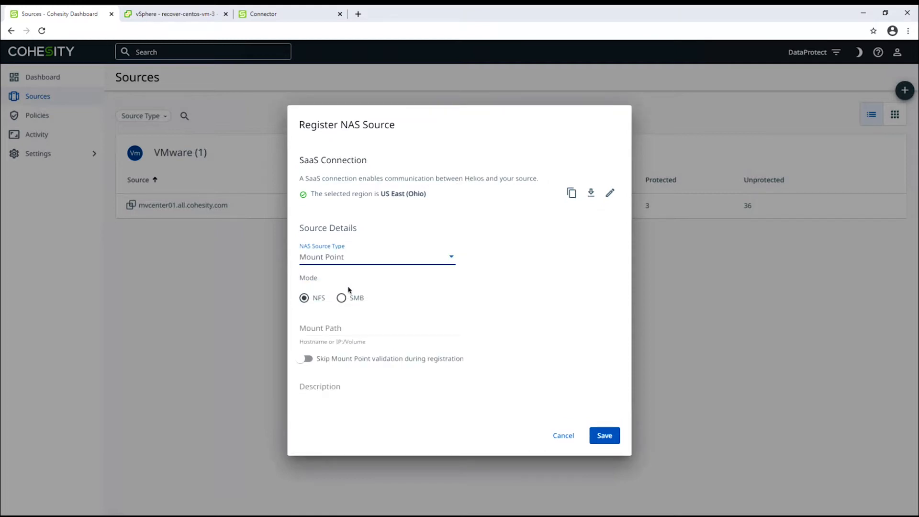
click(359, 333)
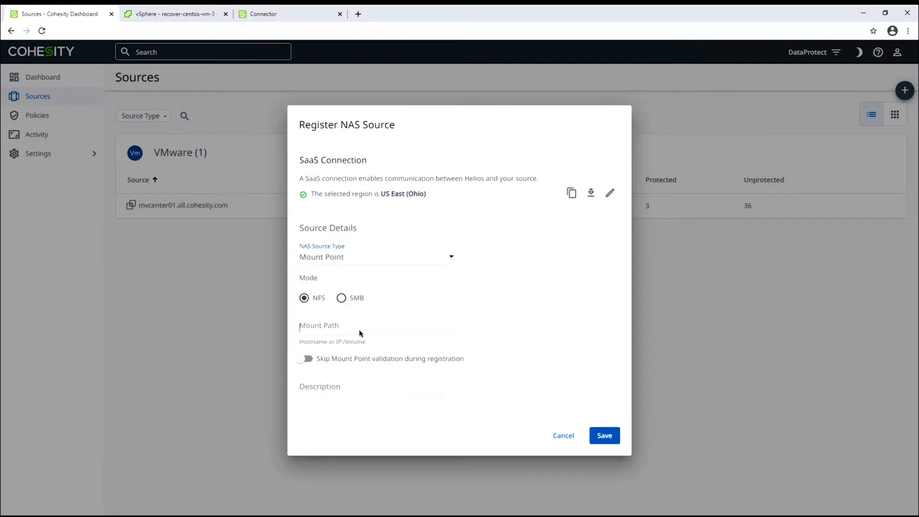
text(nfsserver.all.cohesity)
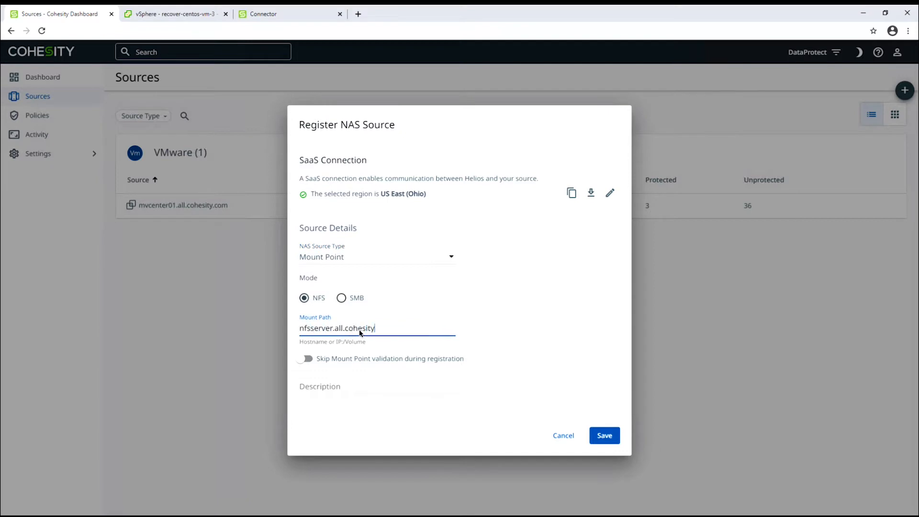
text(.com:/nfsshare)
click(352, 389)
text(Corporate NFS share)
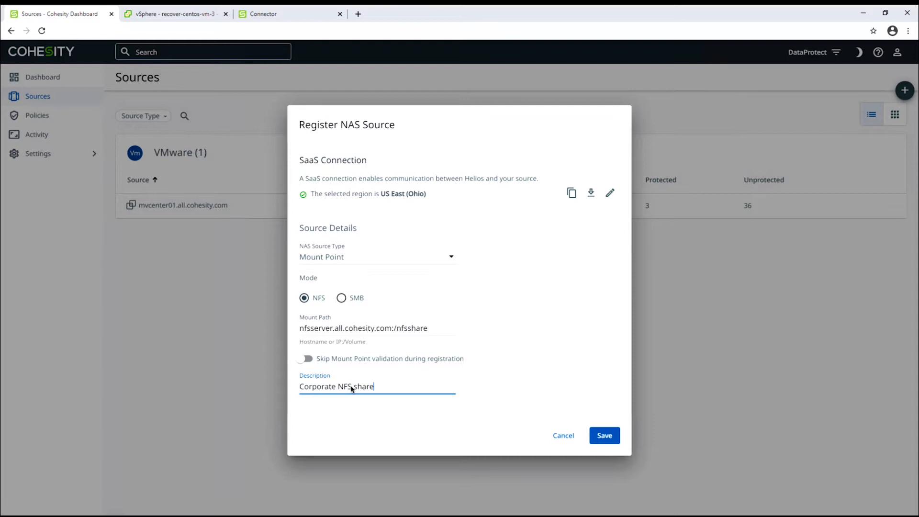
click(611, 440)
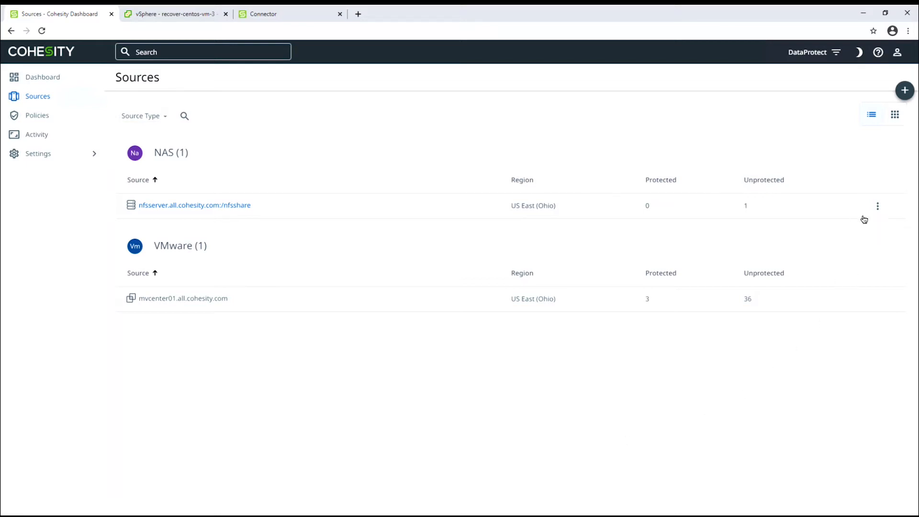
Step: Start a new protection for the registered NFS share and include nfsserver.all.cohesity.com:/nfsshare as its object
click(877, 206)
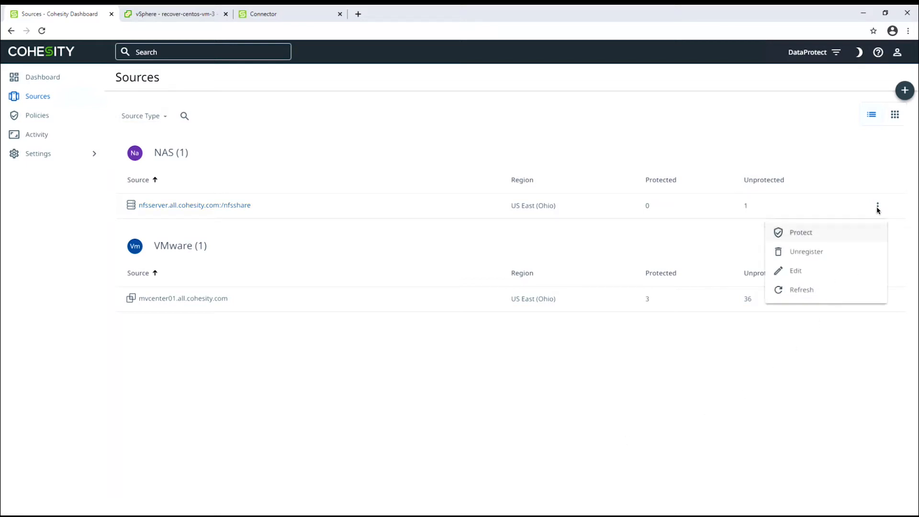
click(838, 234)
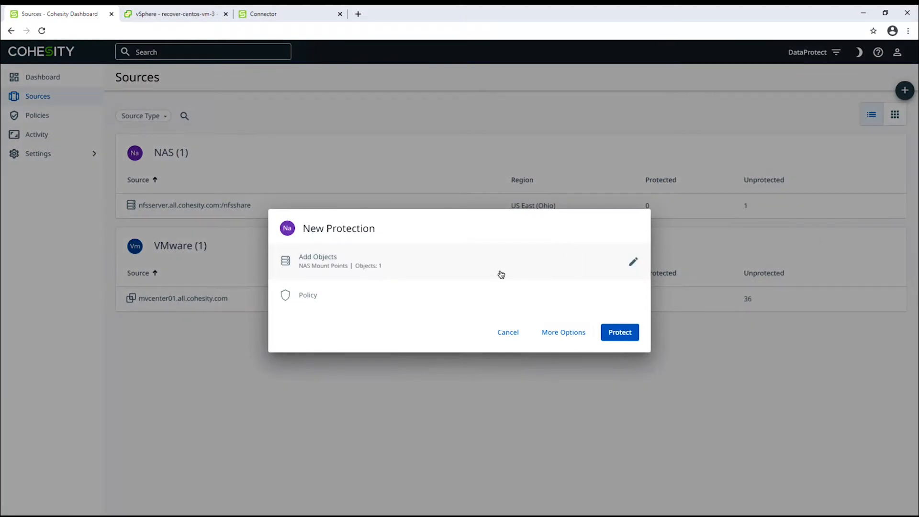
click(498, 275)
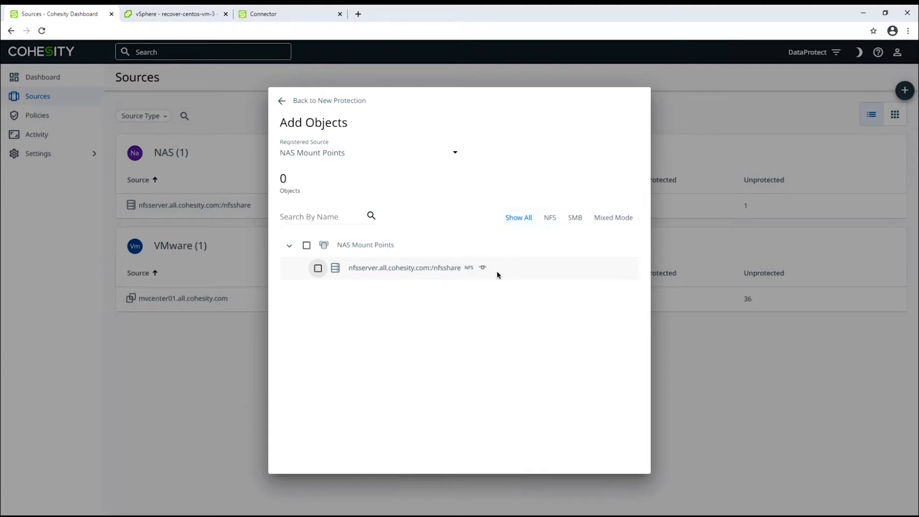
click(318, 270)
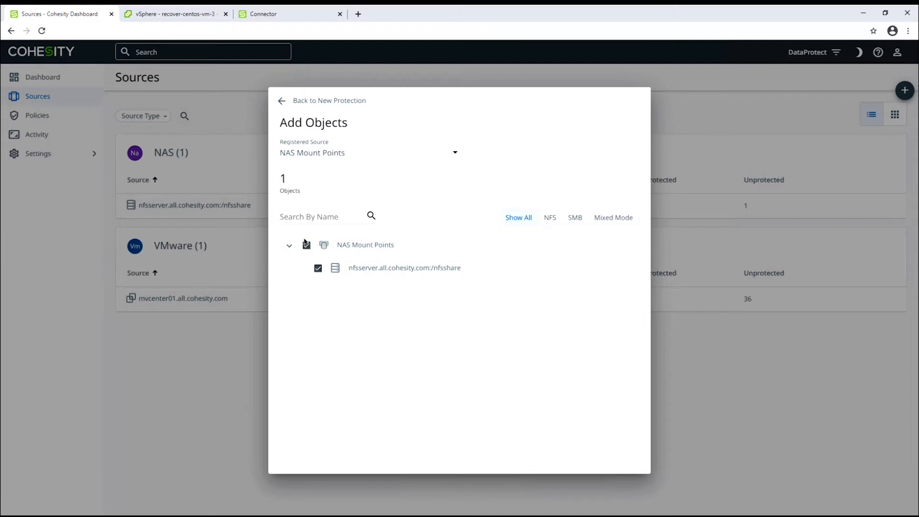
click(281, 100)
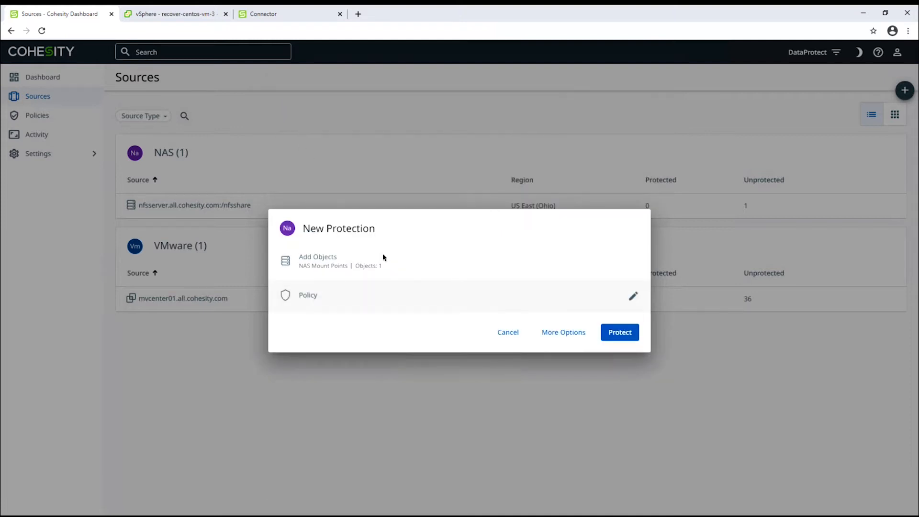
Step: Create a policy named "NAS backup" that keeps data for 21 days, and protect the NFS share with it
click(383, 300)
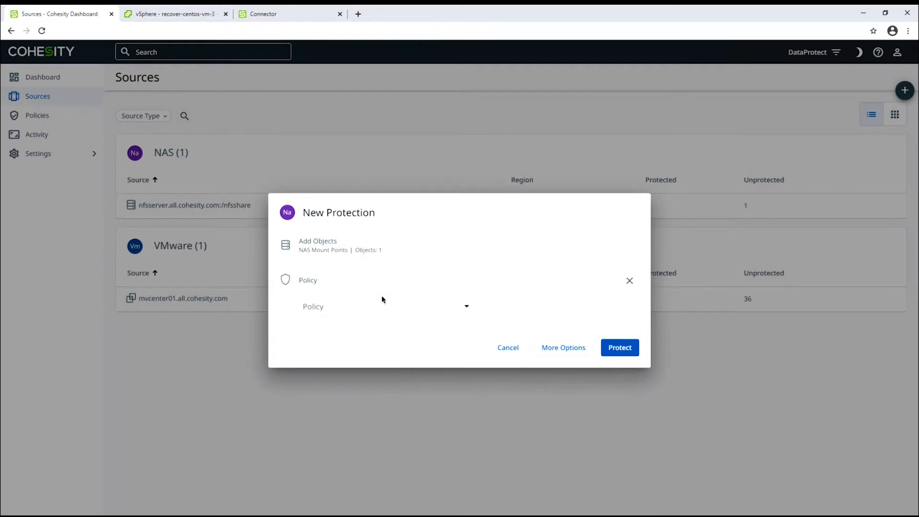
click(466, 309)
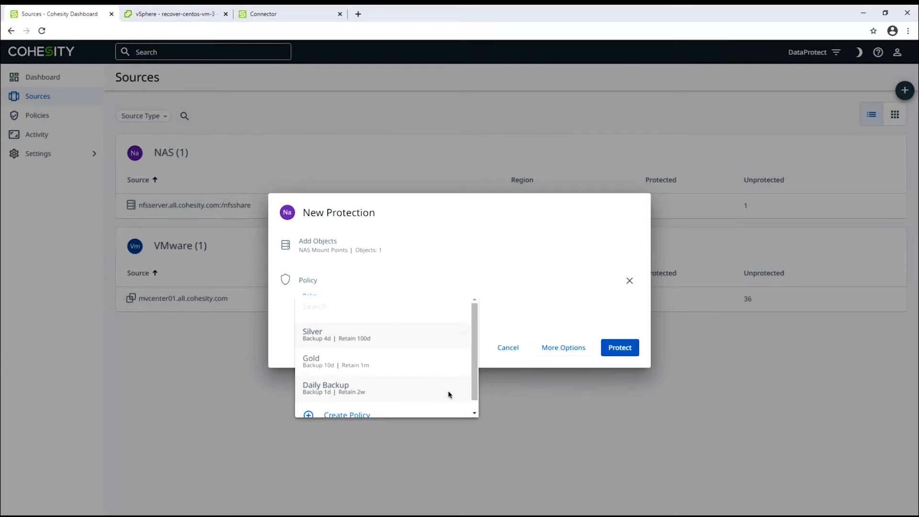
click(399, 414)
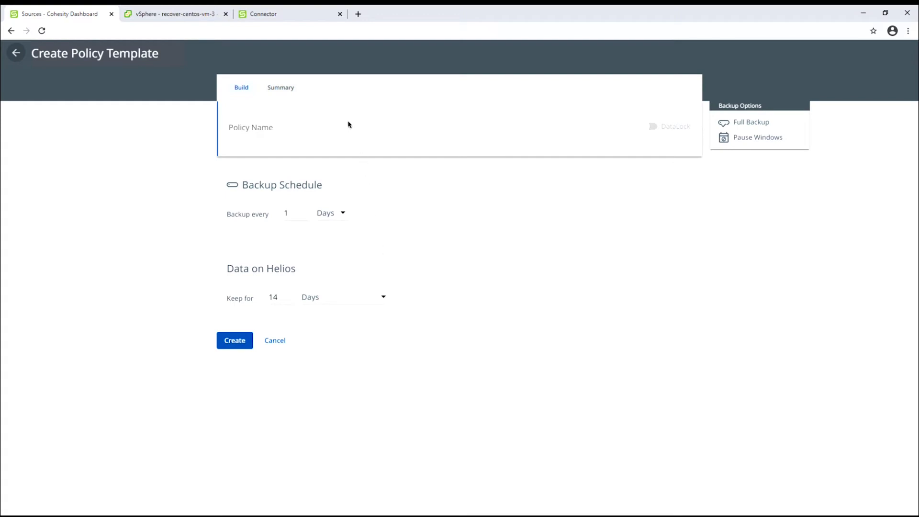
click(287, 136)
text(NAS)
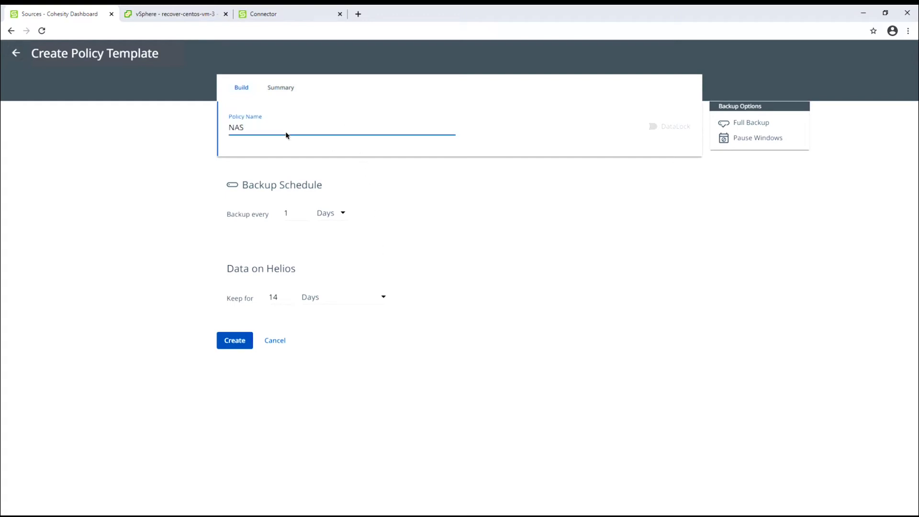
text( backup)
double_click(277, 300)
text(21)
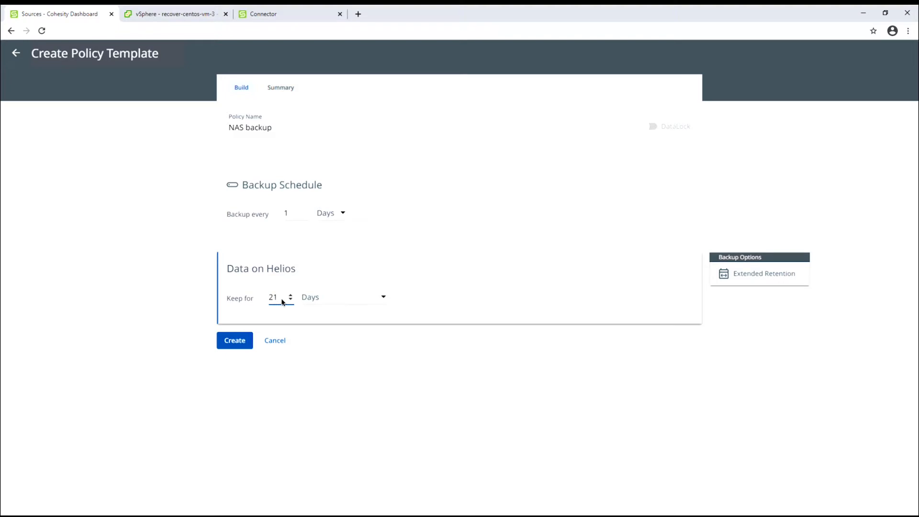
click(235, 341)
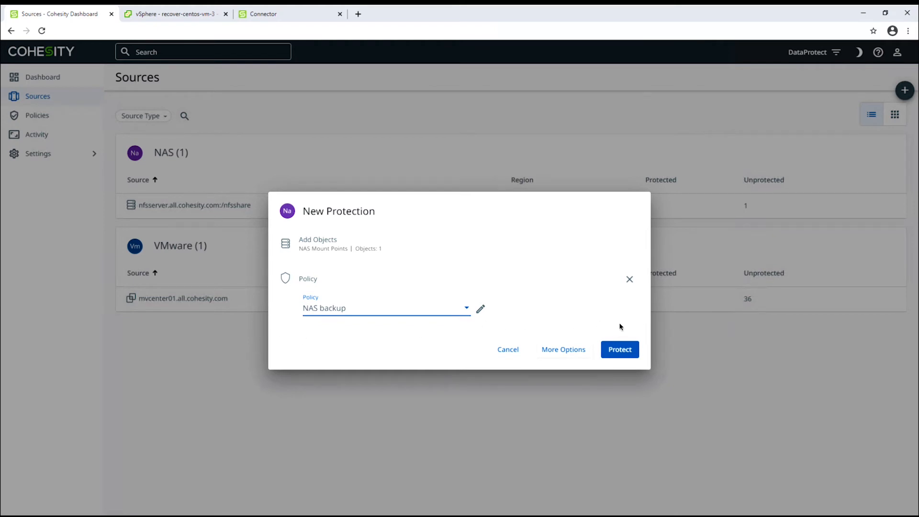
click(634, 352)
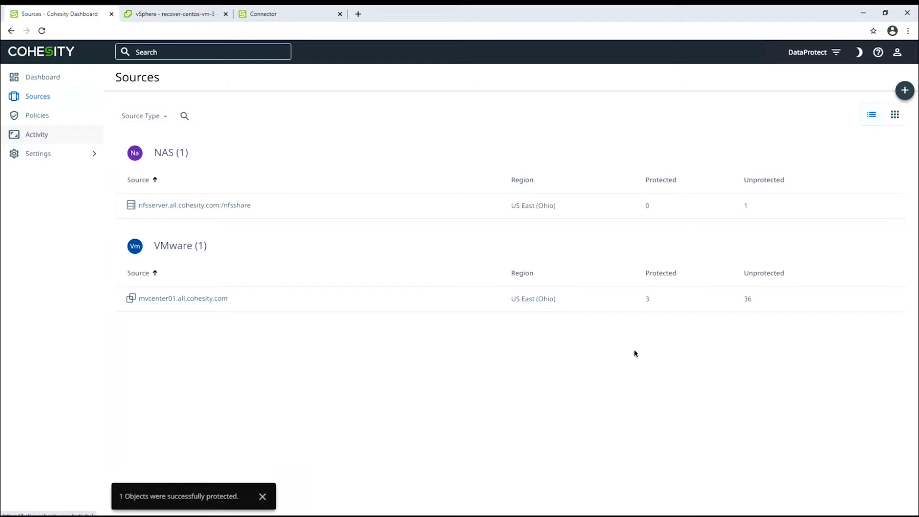
Step: Review the NFS share's backup run details and its backup task activity log, and return to the activity list
click(38, 135)
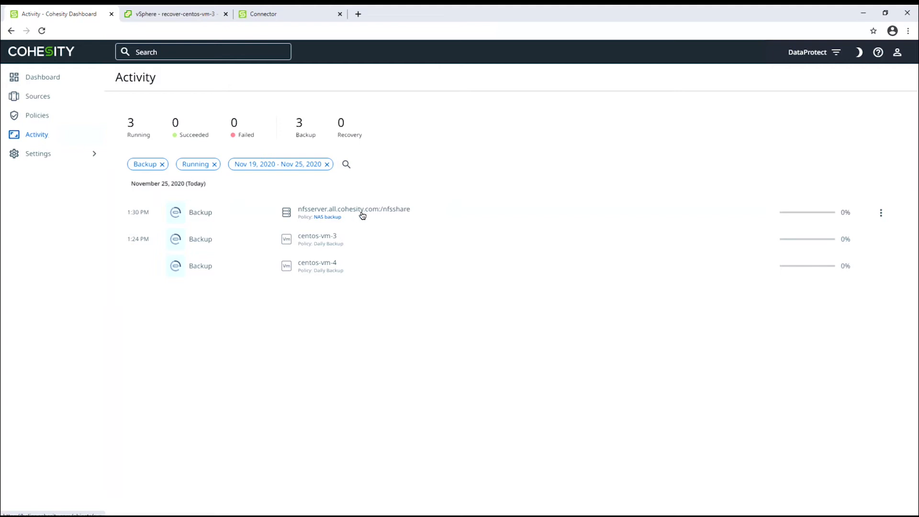
click(385, 215)
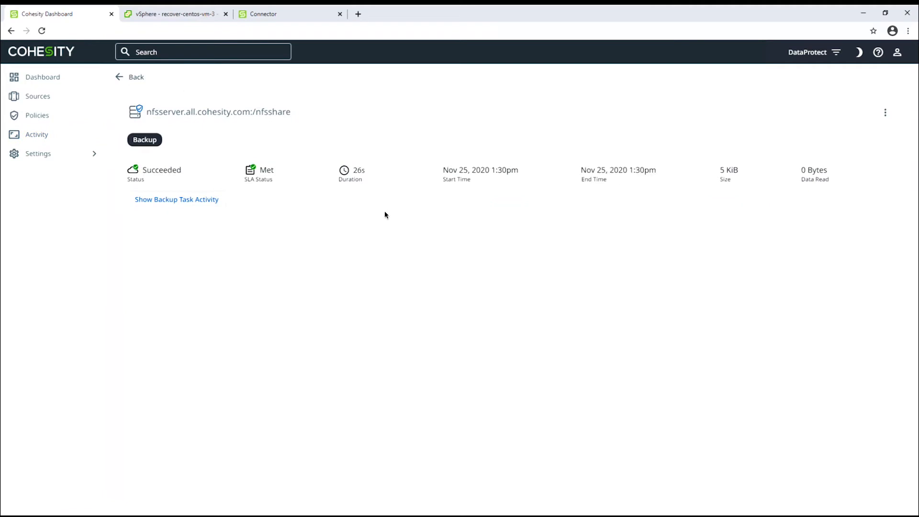
click(214, 199)
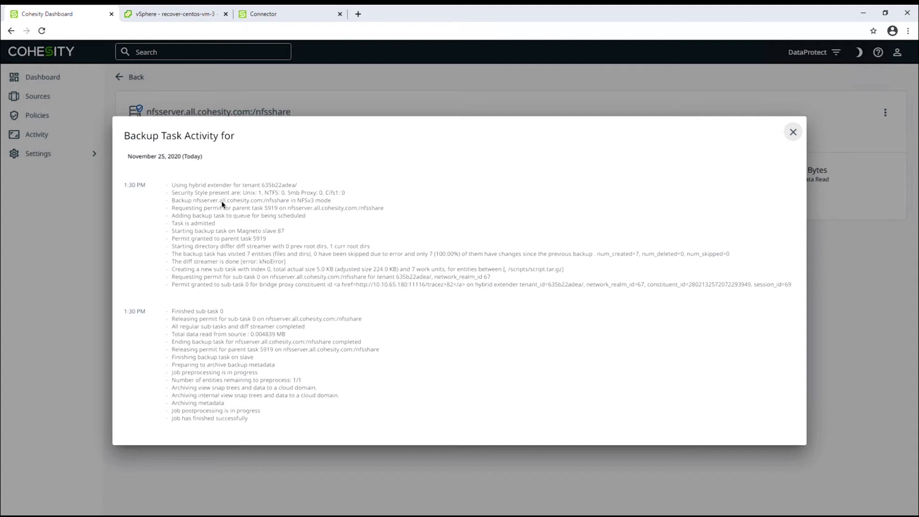
click(793, 132)
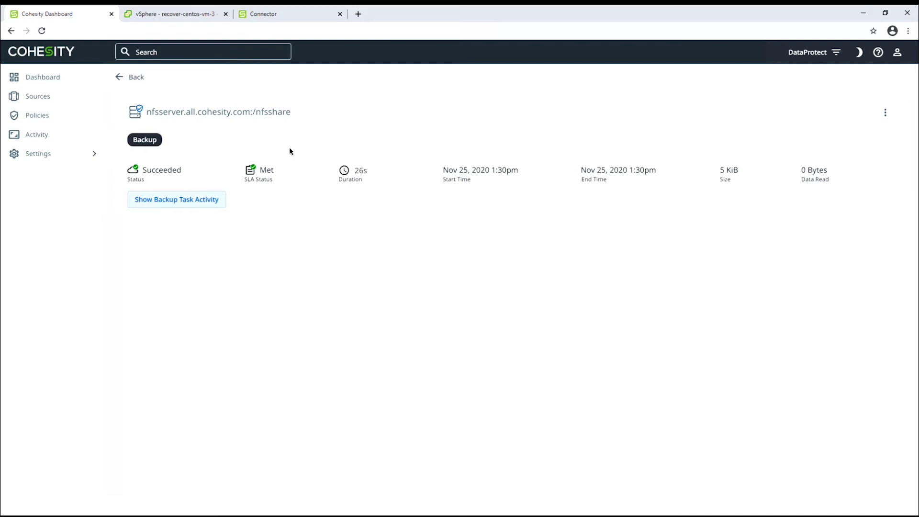
click(121, 81)
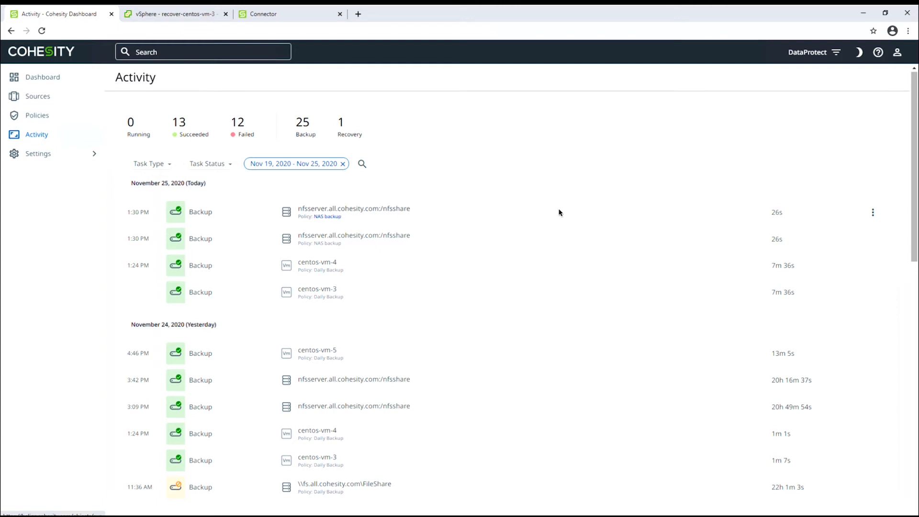
Step: Set up a file recovery of the scripts folder from the second listed Nov 25, 2020 1:30pm snapshot of the most recent NFS share backup
click(872, 213)
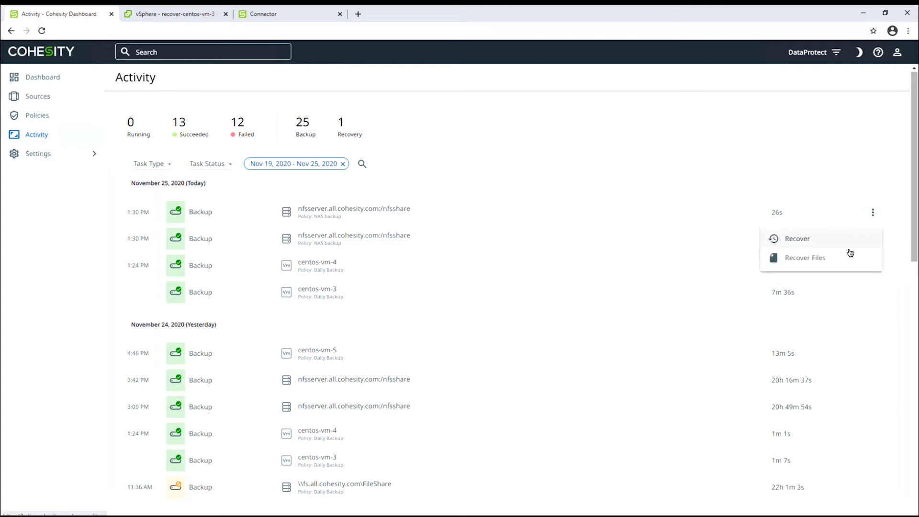
click(828, 261)
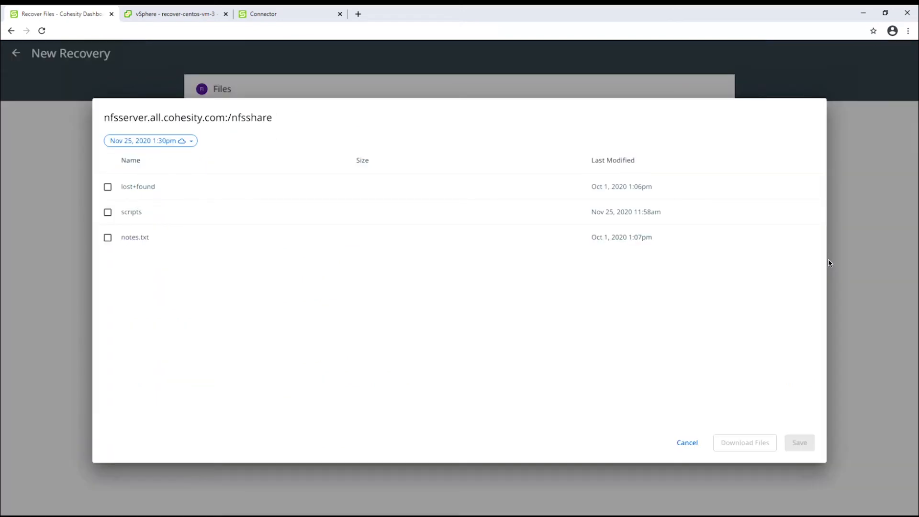
click(190, 141)
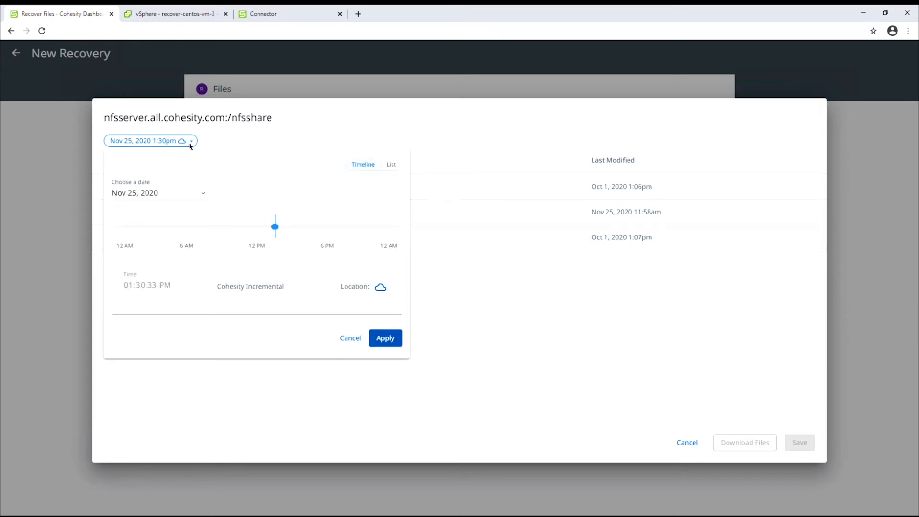
click(392, 167)
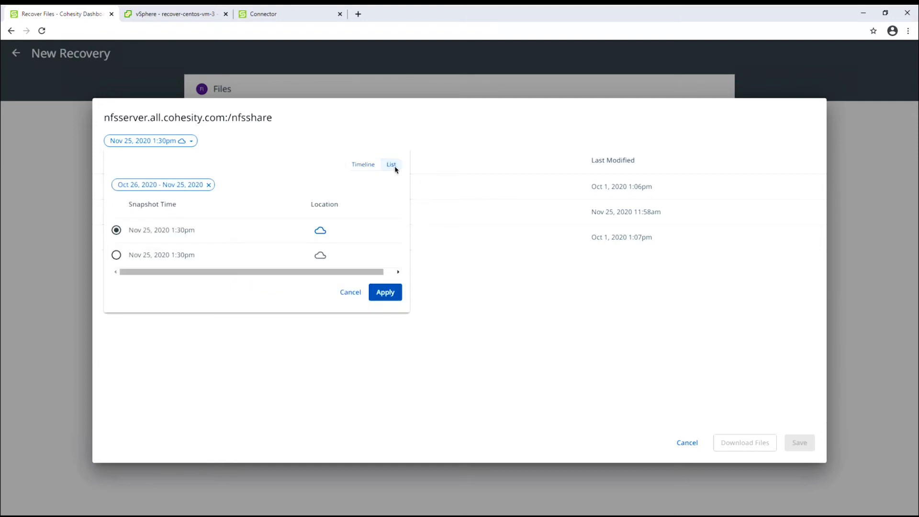
click(117, 255)
click(399, 297)
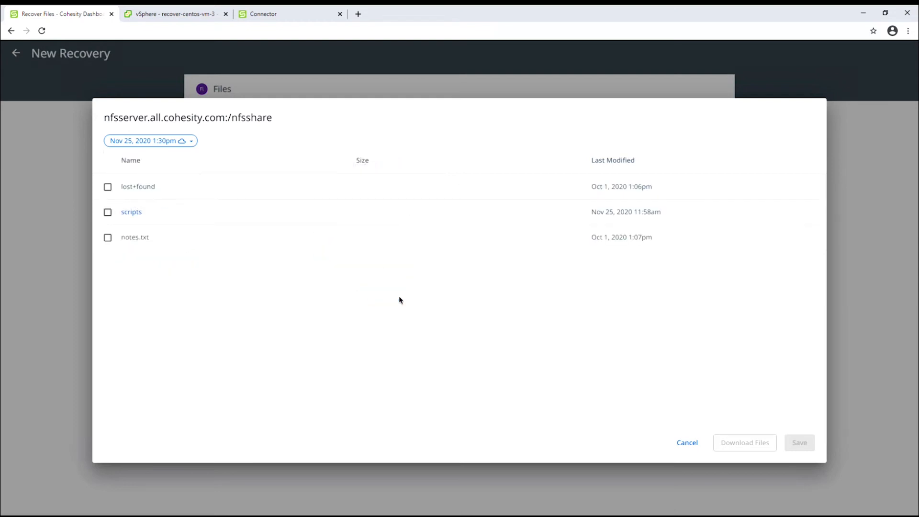
click(108, 212)
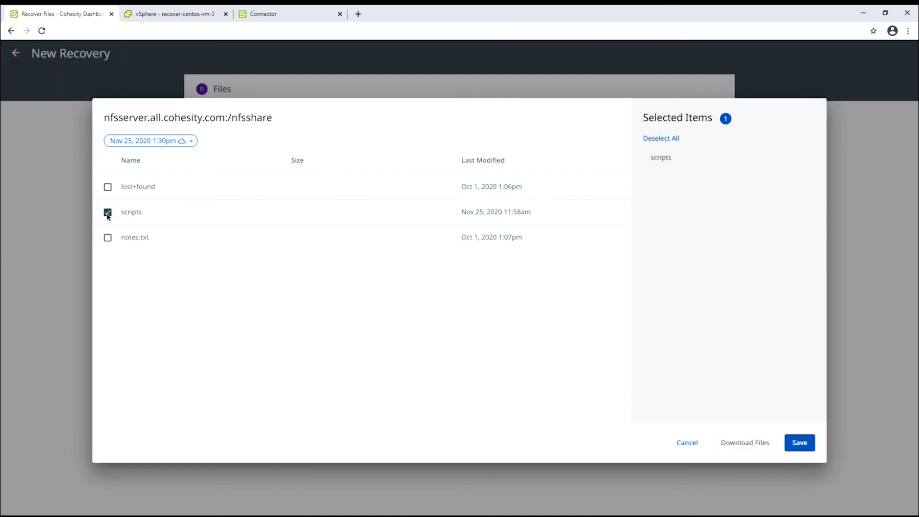
click(799, 446)
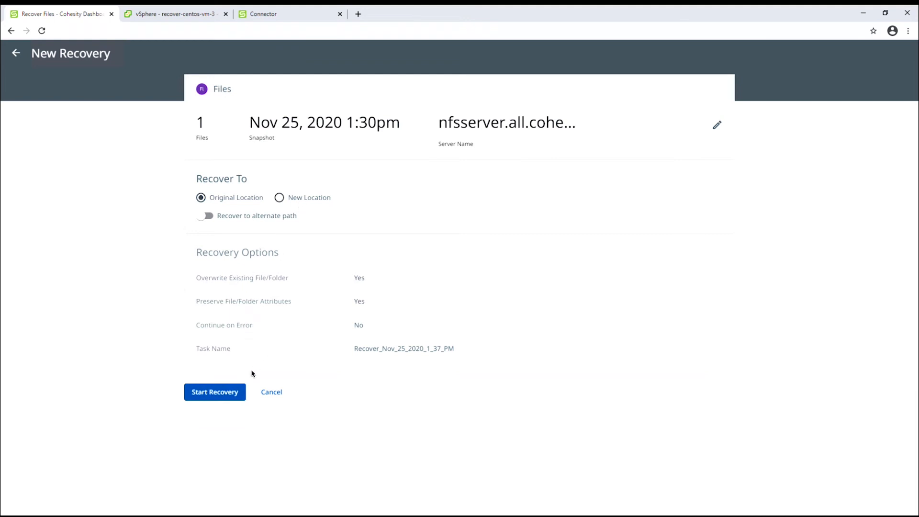
Step: Set the recovery to the alternate path /recover_files_nov_25_2020_1_37_pm/ at the original location, and start the recovery
click(208, 216)
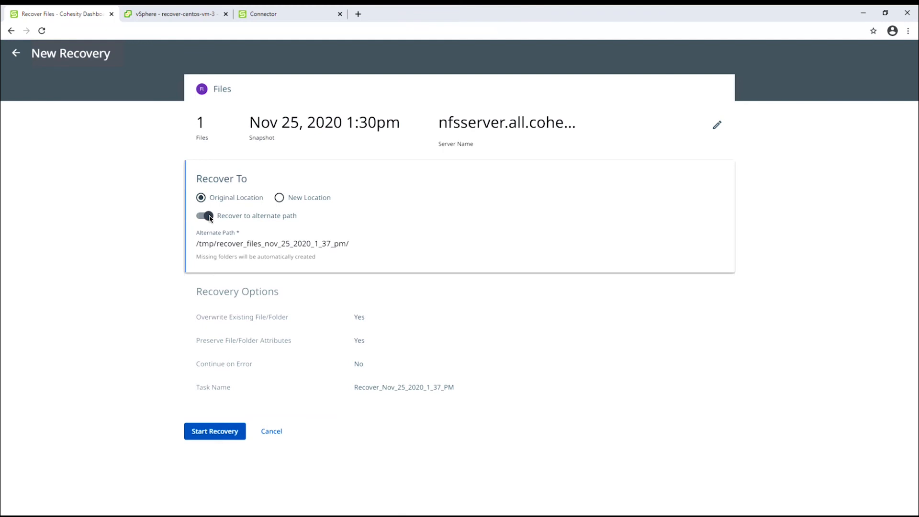
click(304, 251)
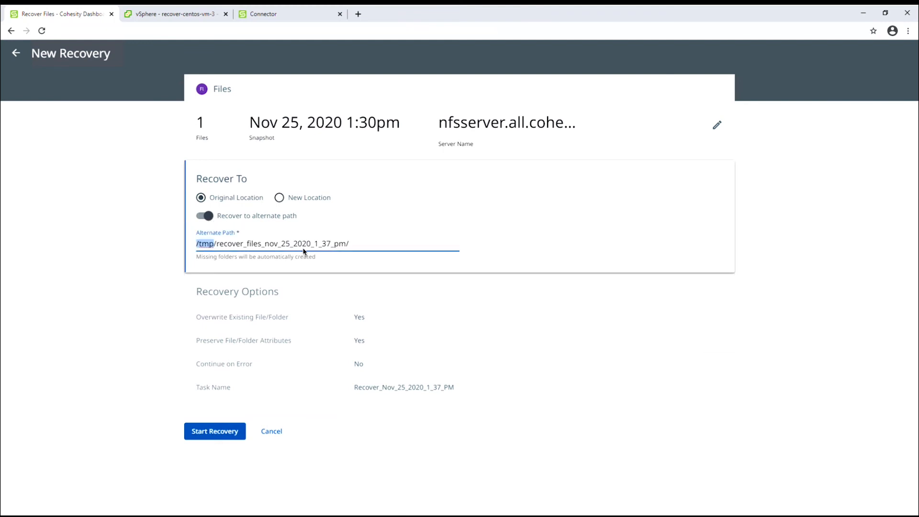
key(BackSpace)
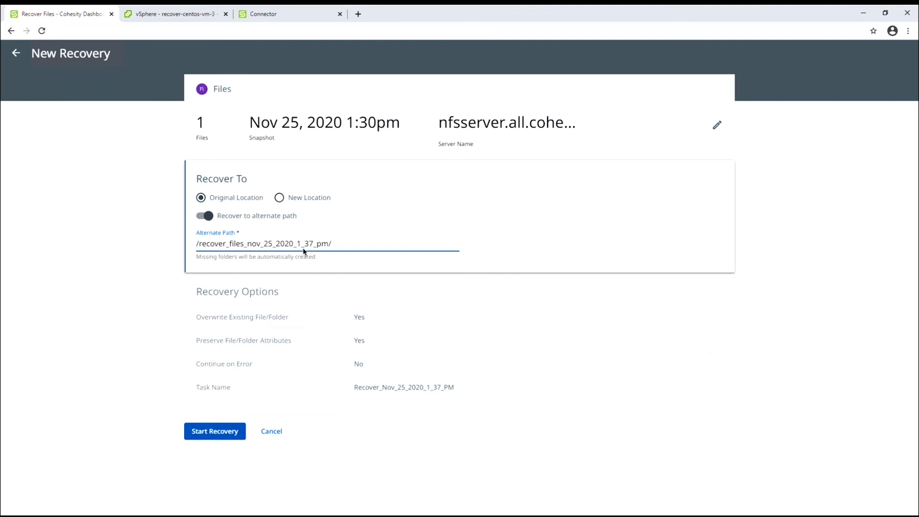
click(238, 431)
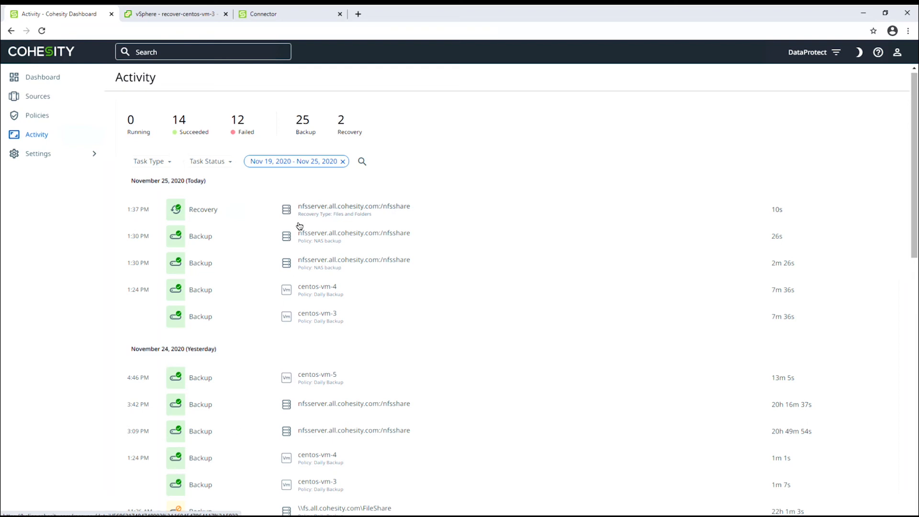
Step: Review the details of the NFS share's 1:37 PM recovery and read its subtask activity log
click(297, 208)
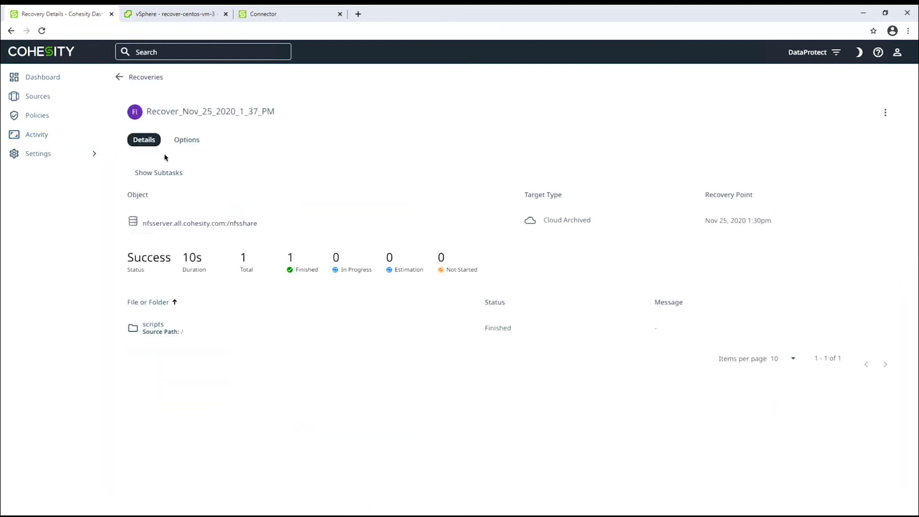
click(179, 175)
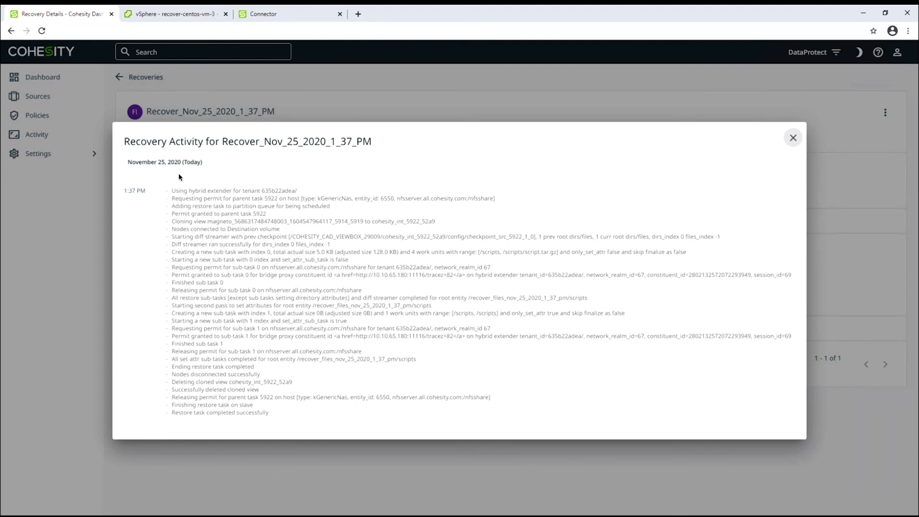
click(793, 139)
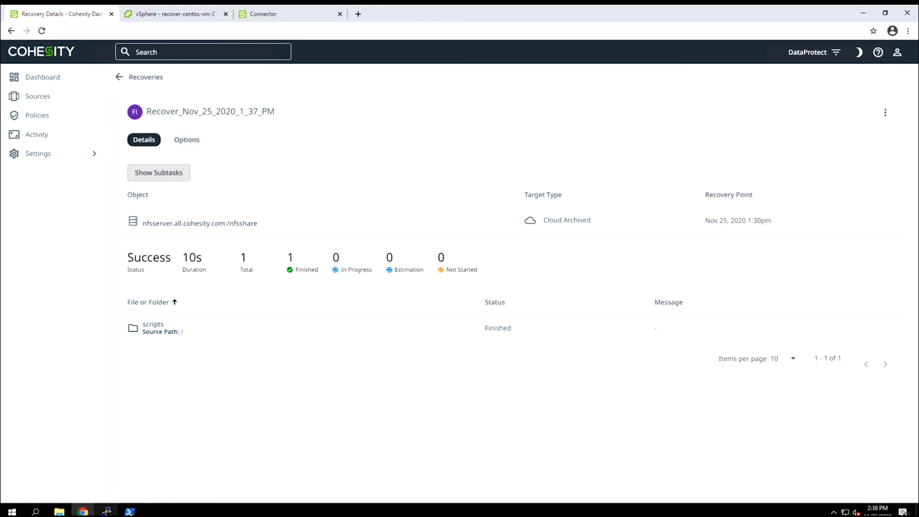
Step: Switch to the PuTTY terminal, list the nfsshare directory in long format, and list the contents of its recover_files_nov_25_2020_1_37_pm folder
click(107, 511)
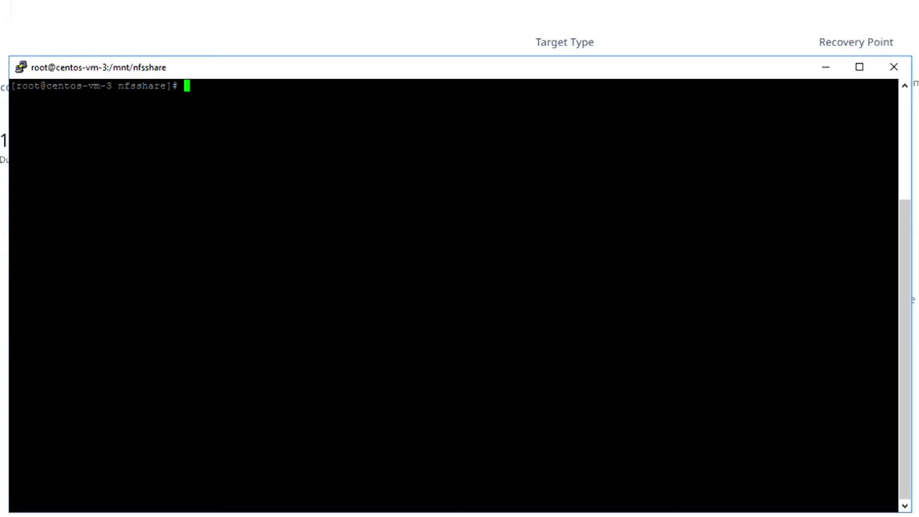
text(ls -l)
key(Return)
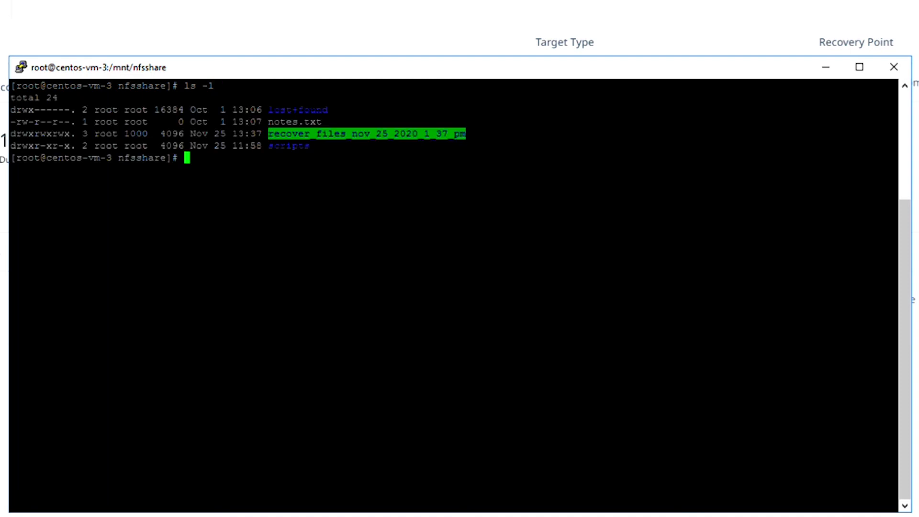
text(cd recover_files_nov_25_2020_1_37_pm/)
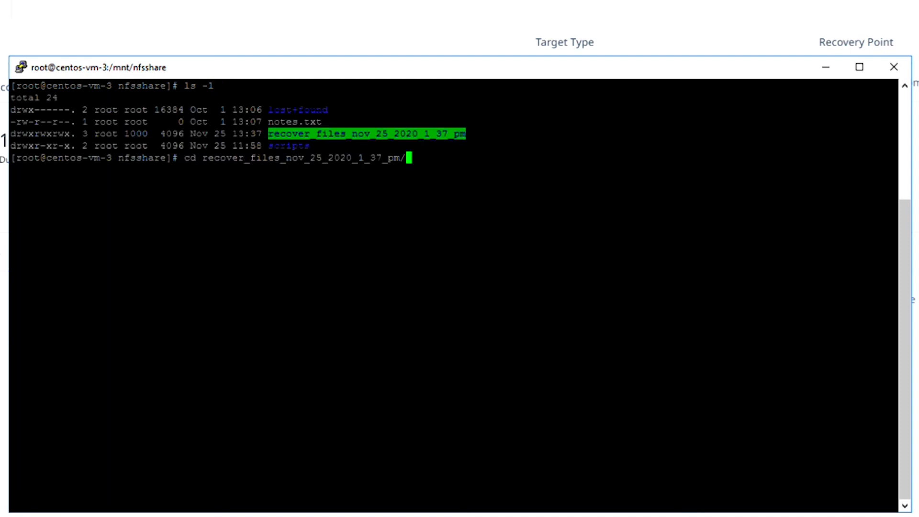
key(Return)
text(ls)
key(Return)
Step: Change into the recovered scripts folder and list its files in long format
text(cd sc)
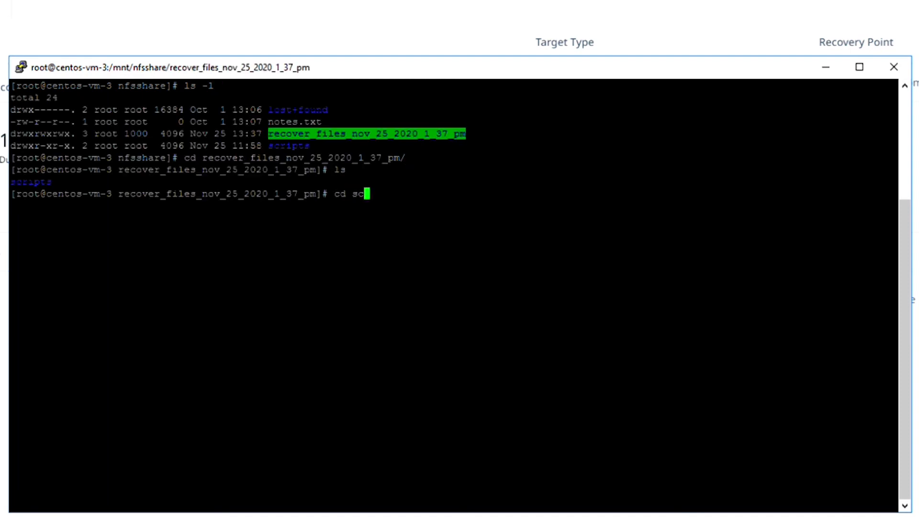
text(ripts)
key(Return)
text(ls -l)
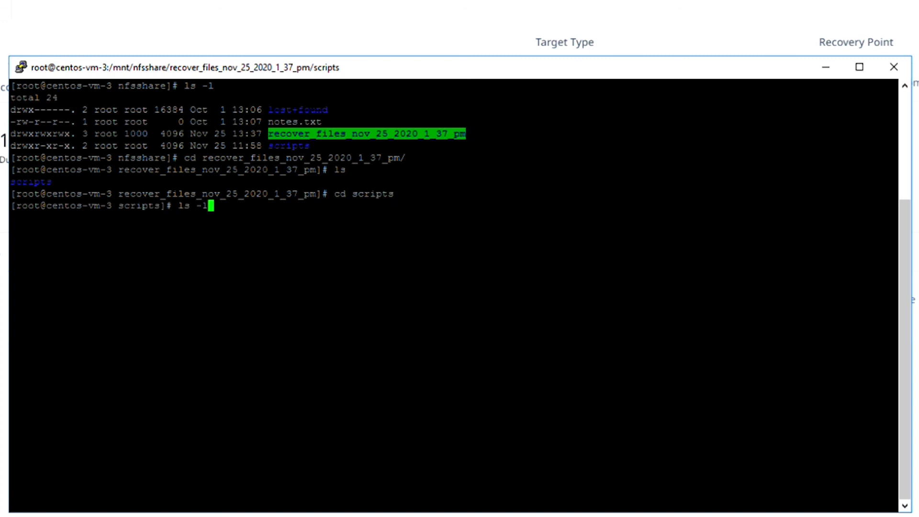
key(Return)
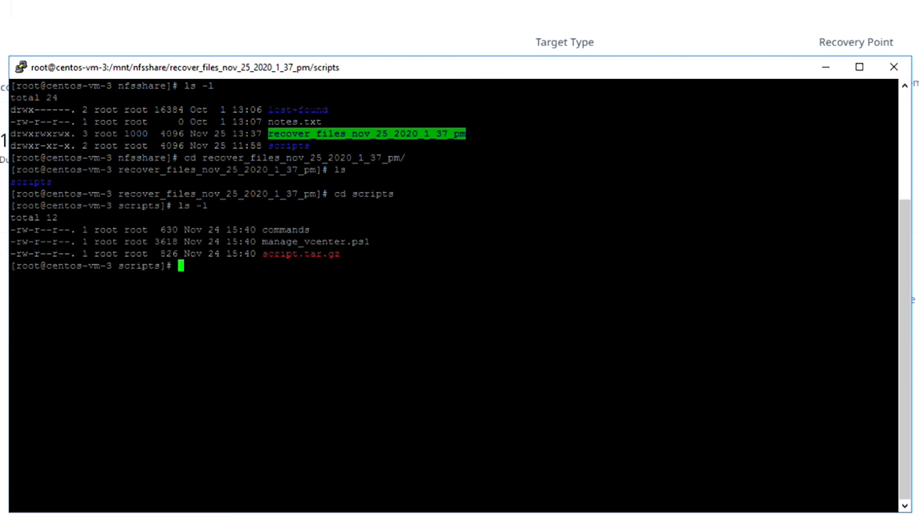